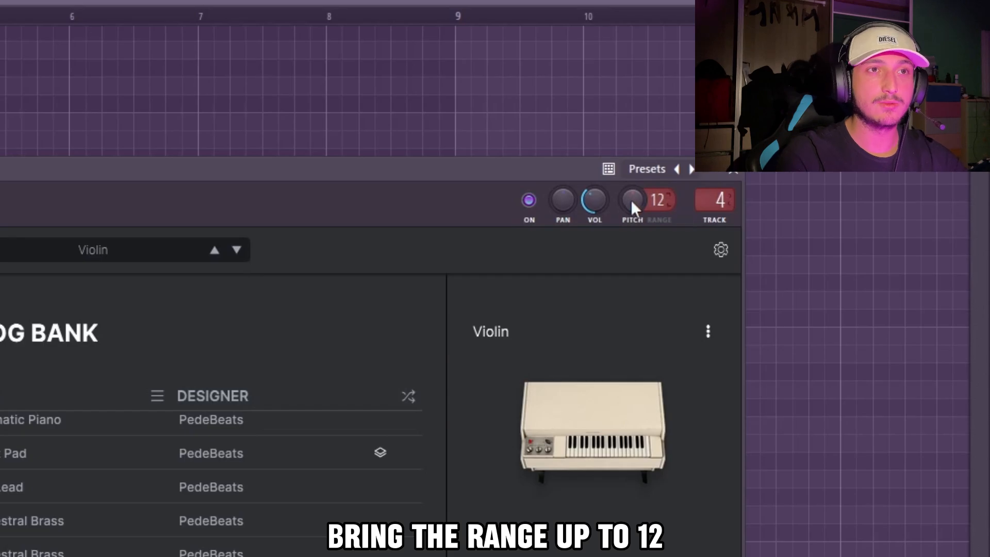
- Turn down the Violin channel's pitch with the pitch range at 12
drag(632, 202, 633, 264)
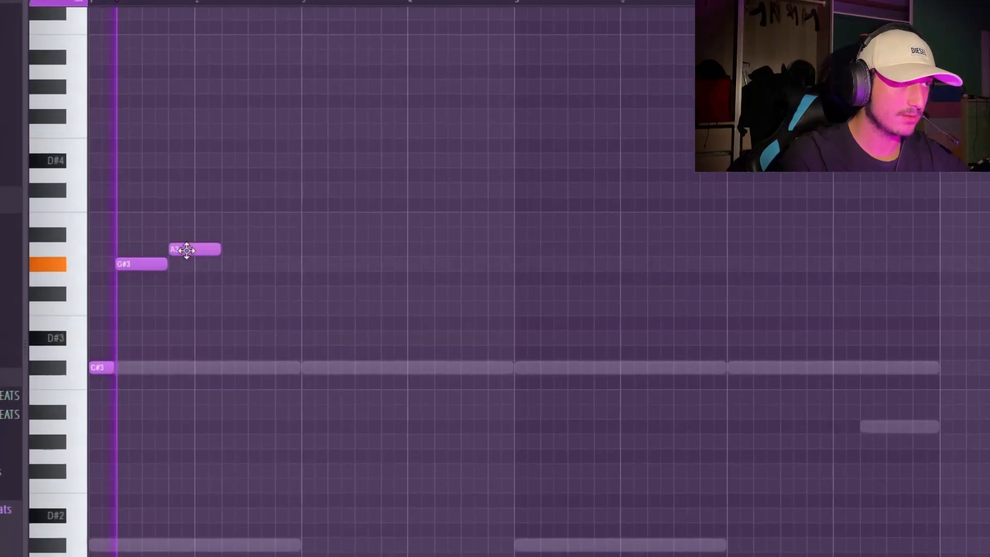
- Raise the third note to C#4, stretch it to the end of bar 1, and duplicate the C#3–G#3–C#4 phrase into bar 2
drag(187, 251, 213, 251)
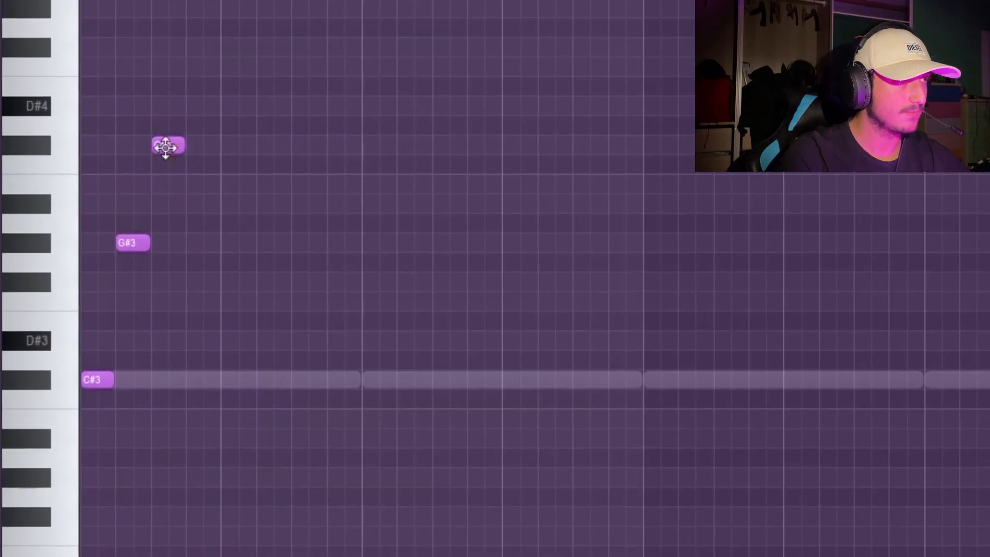
drag(186, 145, 291, 181)
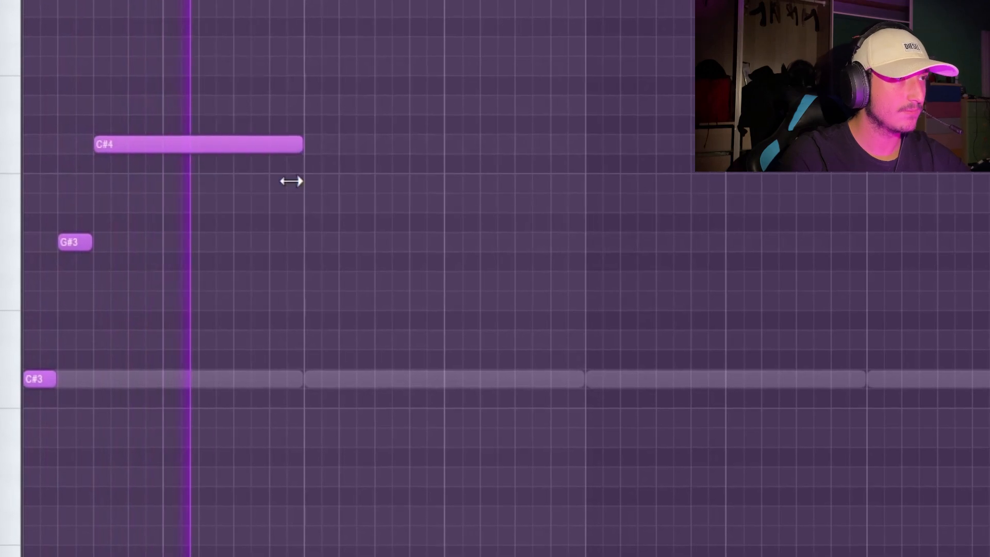
drag(447, 506, 36, 126)
key(ctrl+b)
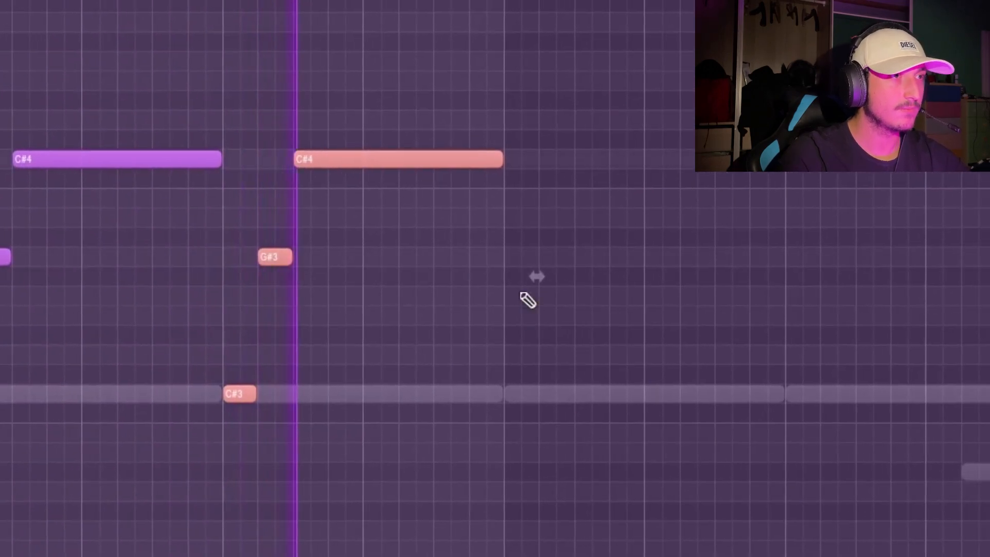
drag(449, 151, 79, 181)
key(space)
key(space)
click(52, 257)
right_click(199, 260)
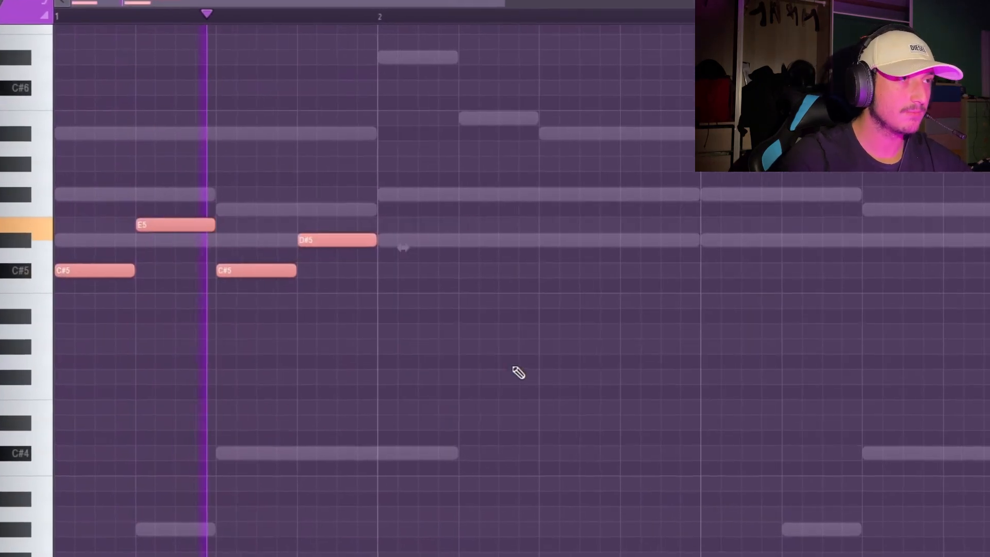
- Select the one-bar C#5–E5–C#5–D#5 phrase and duplicate it until it fills all eight bars
drag(532, 324, 20, 217)
key(ctrl+b)
scroll(263, 270, down, 3)
key(ctrl+b)
key(ctrl+b)
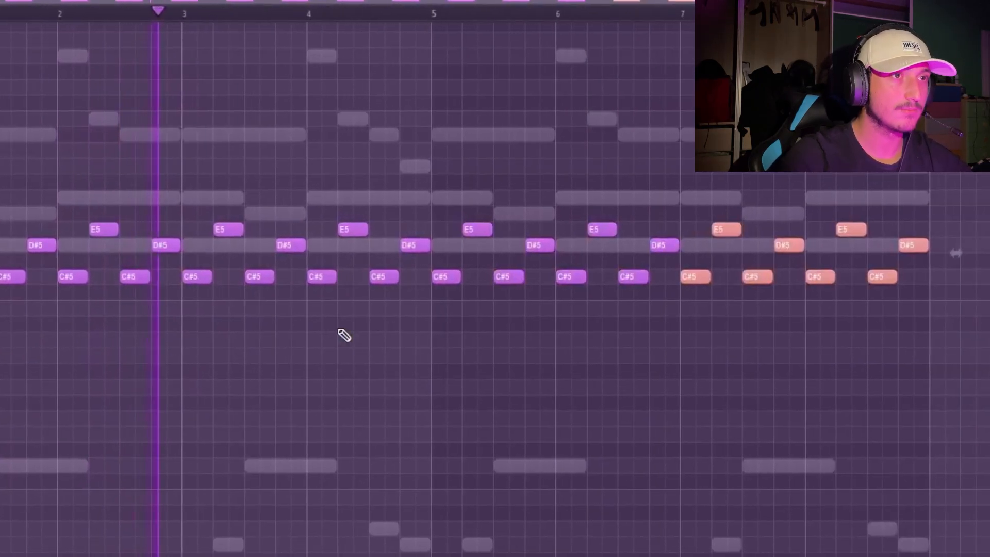
- Transpose all notes of the repeated C#5–E5–C#5–D#5 melody up one octave
key(ctrl+a)
scroll(419, 180, up, 3)
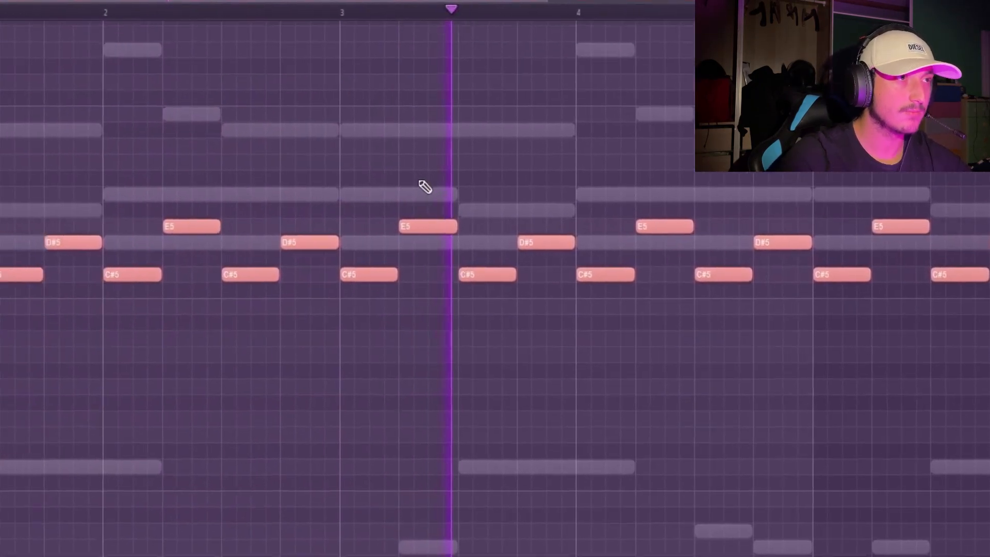
scroll(393, 238, down, 3)
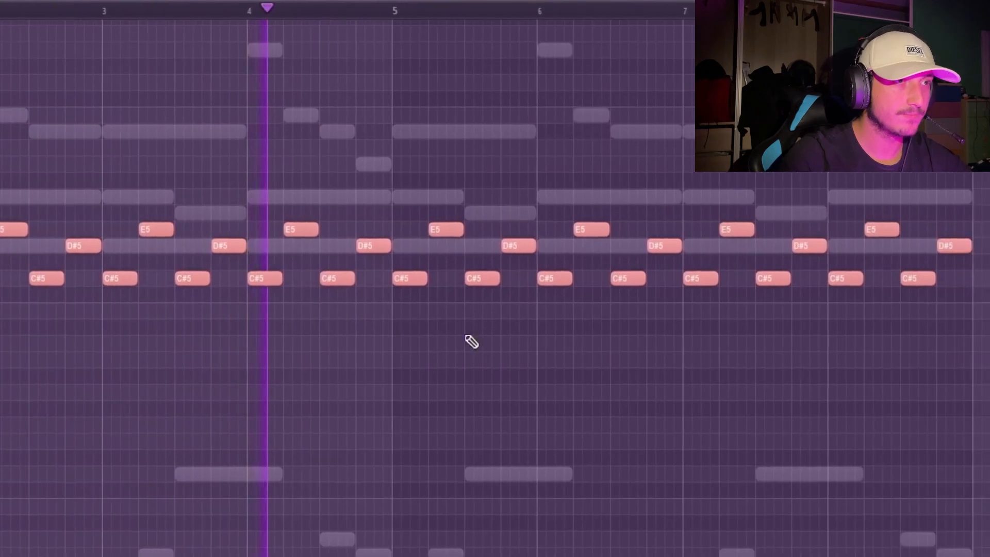
key(ctrl+Up)
scroll(690, 356, up, 4)
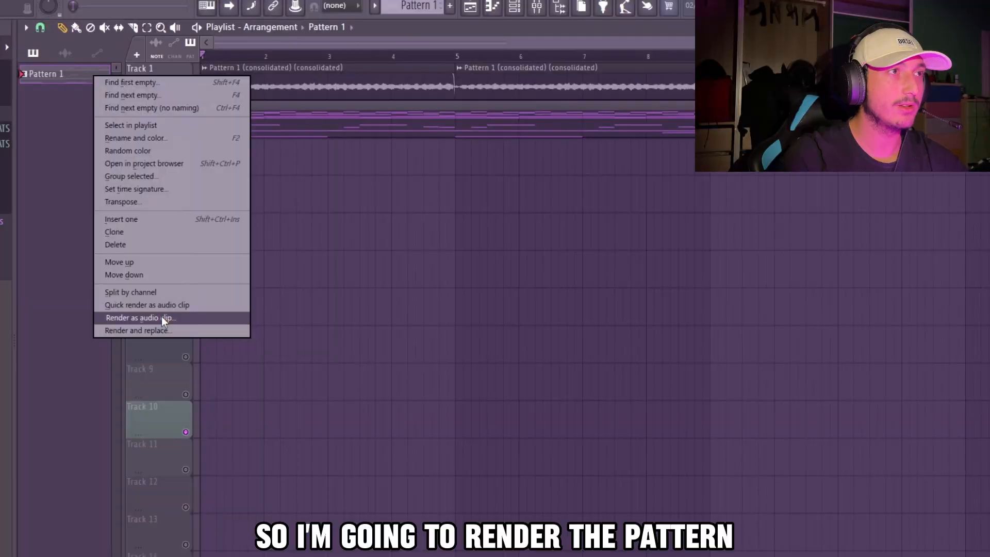
- Render Pattern 1 as an audio clip and open the settings of the rendered clip on Track 3
click(162, 318)
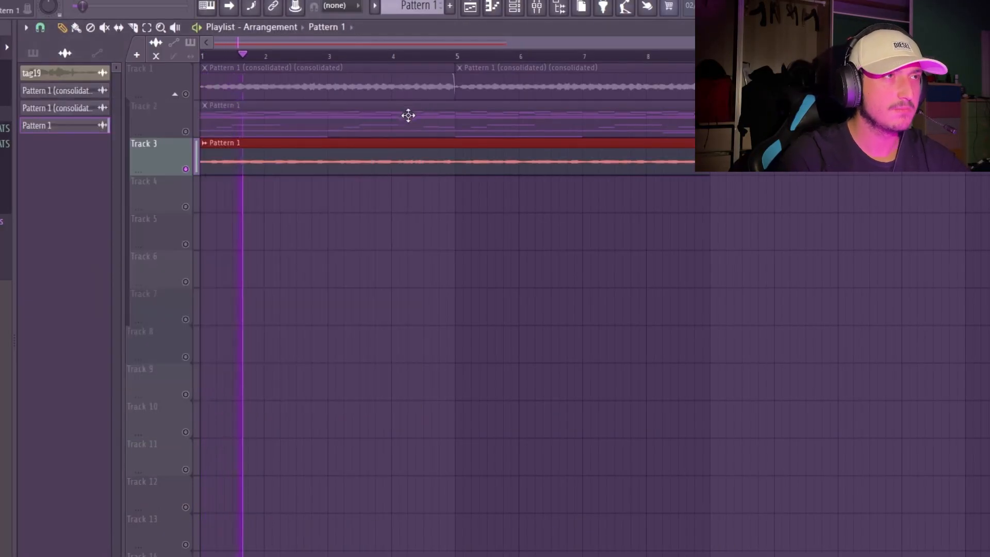
double_click(450, 150)
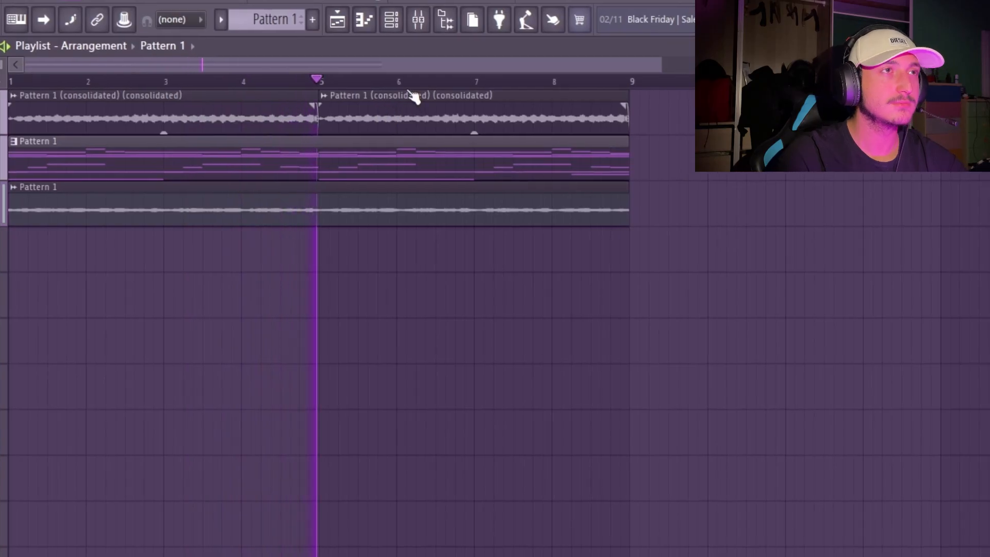
- Apply the 20Hz + 18kHz cut preset to the Fruity parametric EQ 2 on MELODY 5 and raise its low cut toward the mids
click(428, 19)
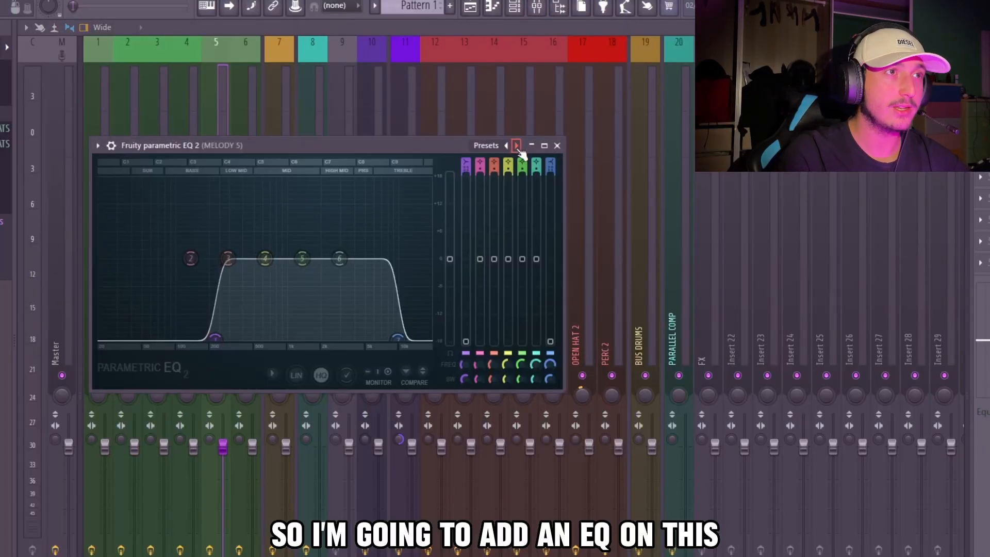
click(516, 145)
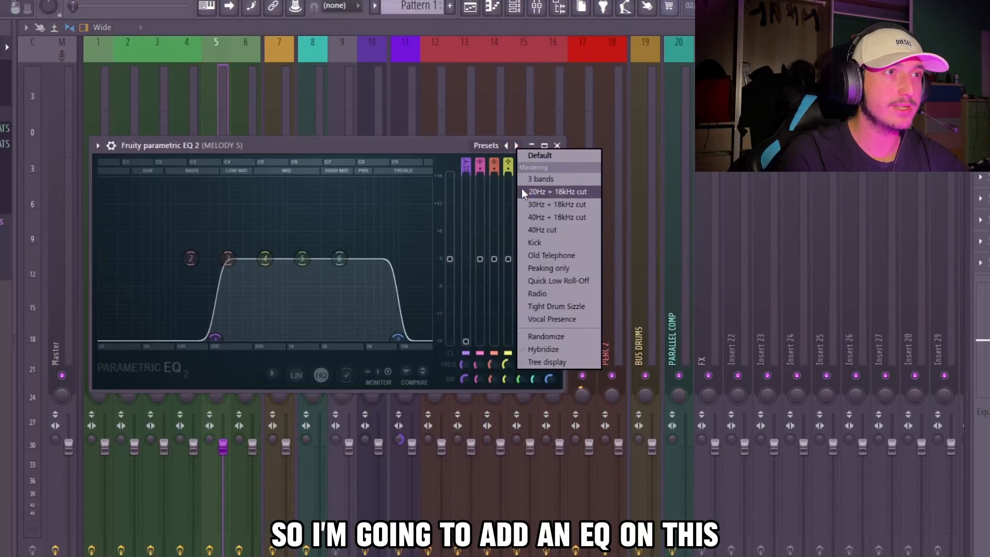
click(531, 189)
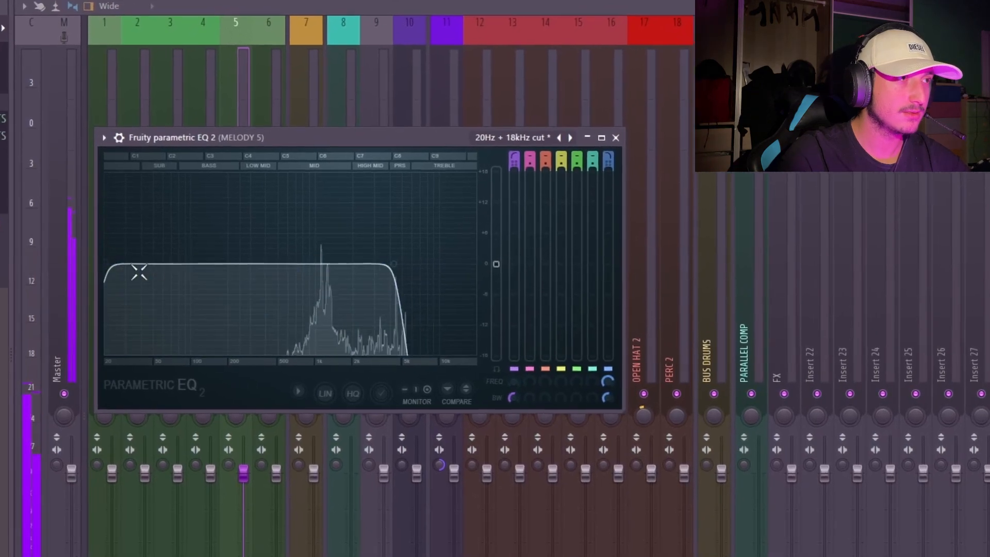
drag(139, 272, 288, 264)
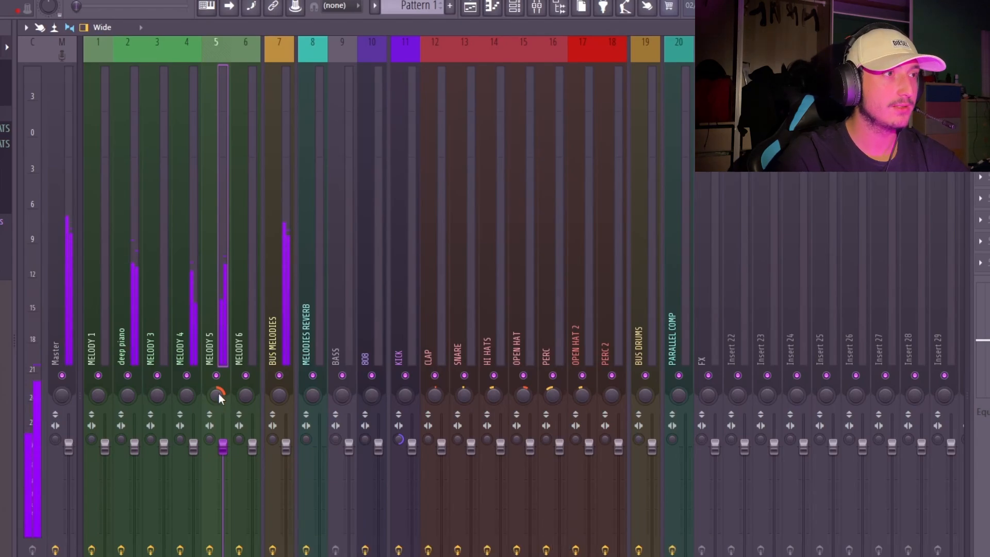
click(981, 91)
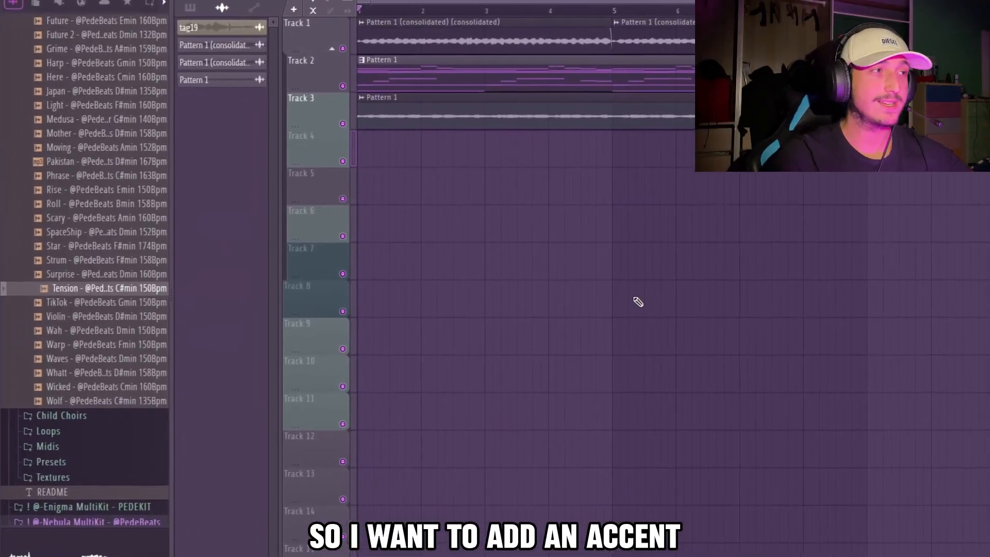
- Place the Tension C#min 150Bpm accent at the start of Track 5, trim it at bar 5, and duplicate it for the following four bars
scroll(89, 294, down, 8)
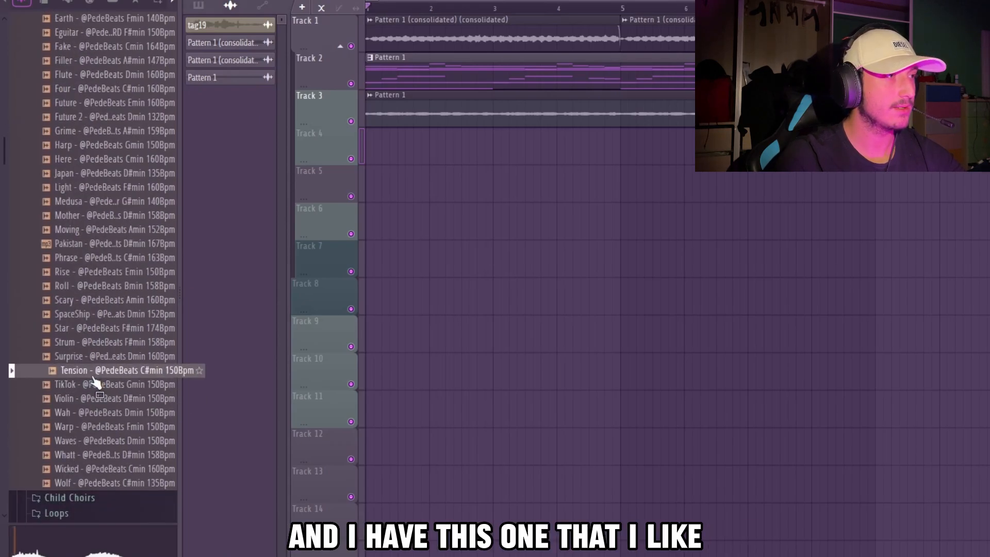
drag(224, 340, 647, 185)
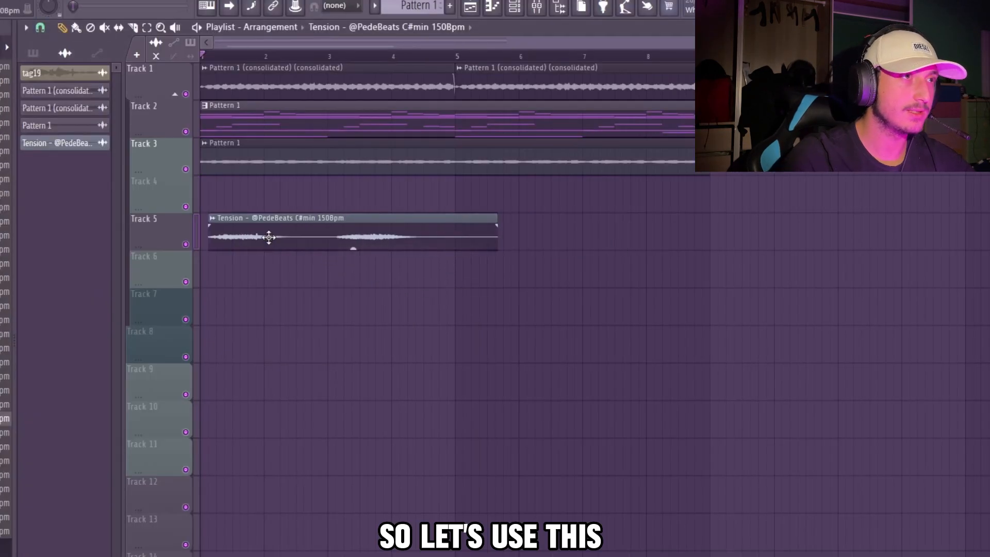
key(c)
drag(471, 201, 475, 248)
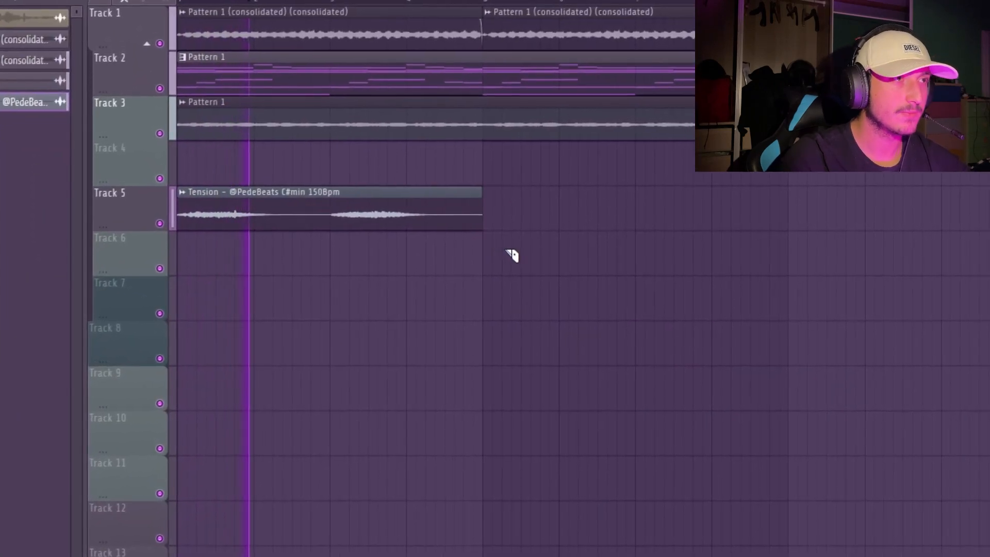
drag(547, 281, 349, 226)
key(ctrl+b)
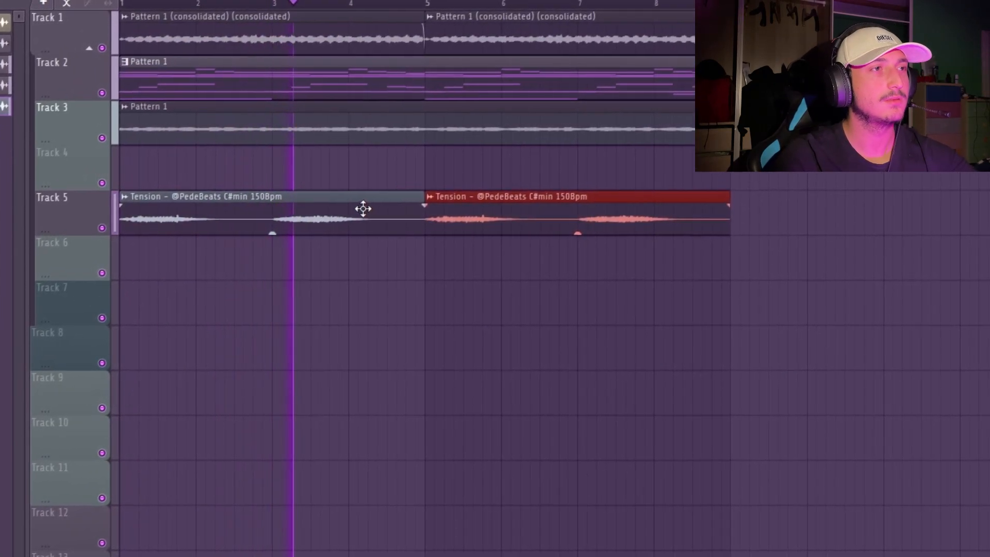
- Adjust the channel volume of the Tension accent clips on Track 5 by ear
double_click(382, 206)
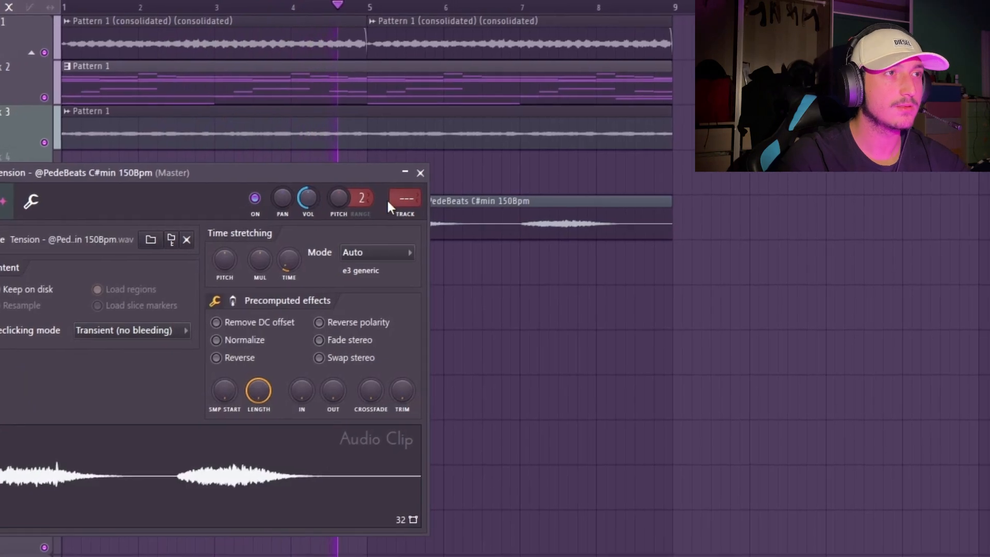
click(449, 170)
drag(696, 278, 323, 225)
double_click(379, 227)
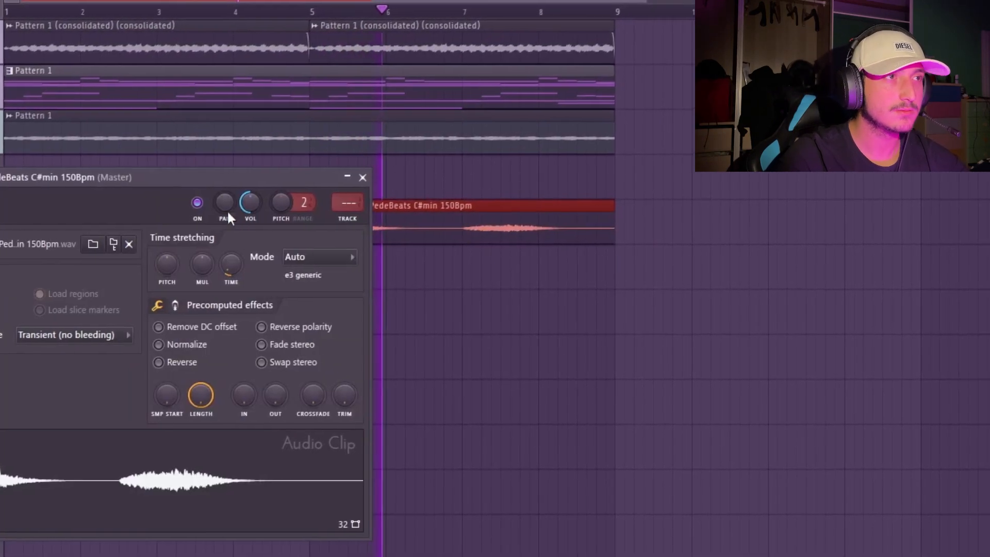
drag(240, 203, 236, 198)
click(333, 180)
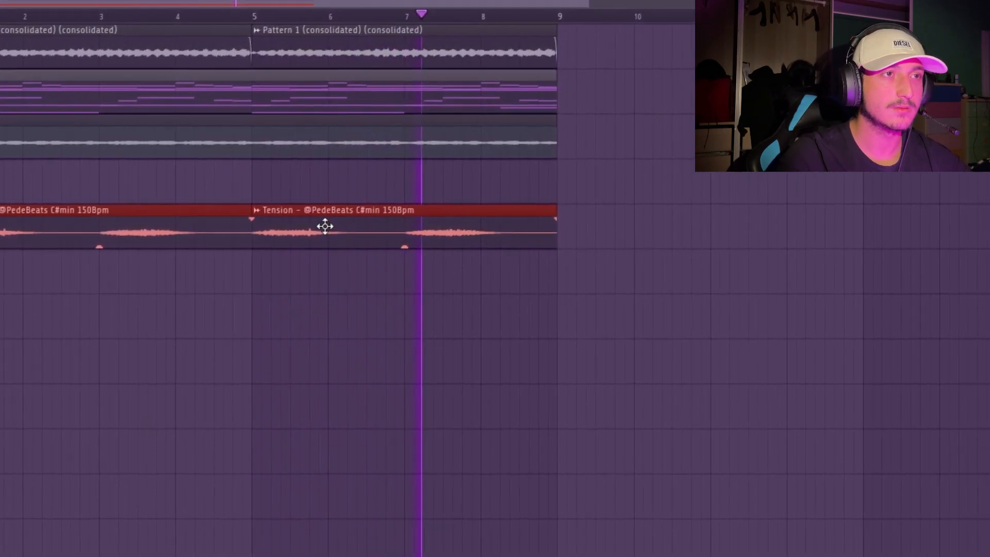
double_click(325, 225)
drag(261, 210, 261, 204)
click(276, 184)
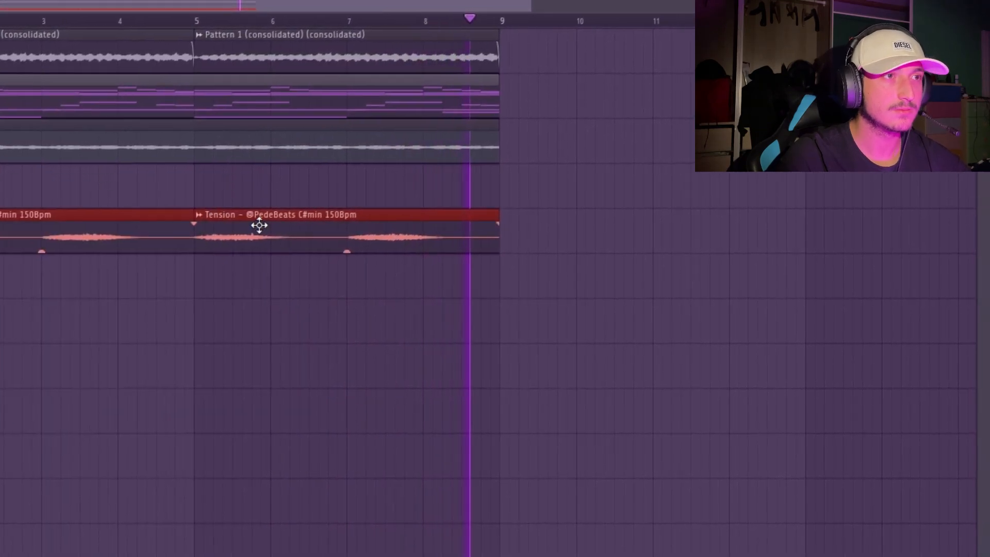
double_click(290, 223)
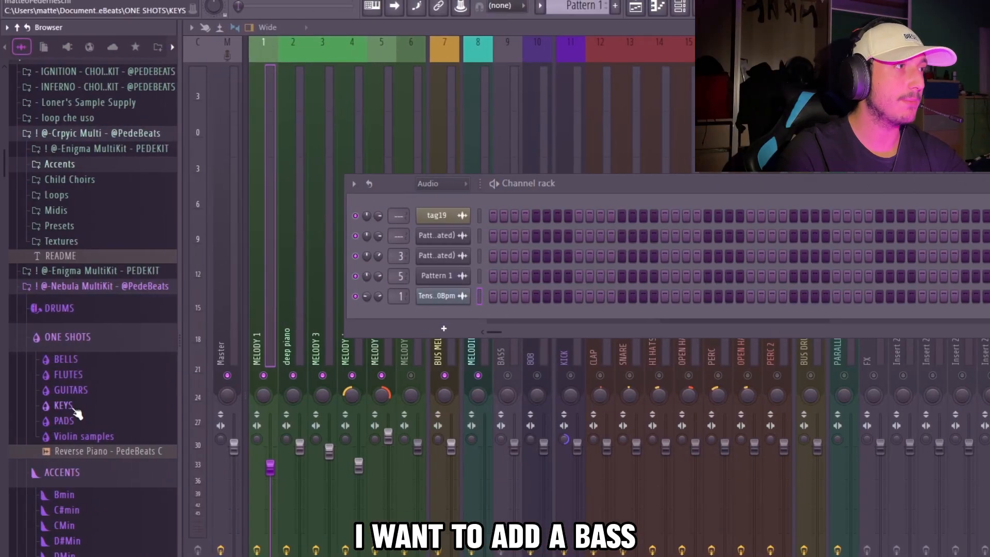
- Add a short G#4 slide note halfway through bar 4 above the held C#4 of the Wow bass
scroll(78, 449, down, 2)
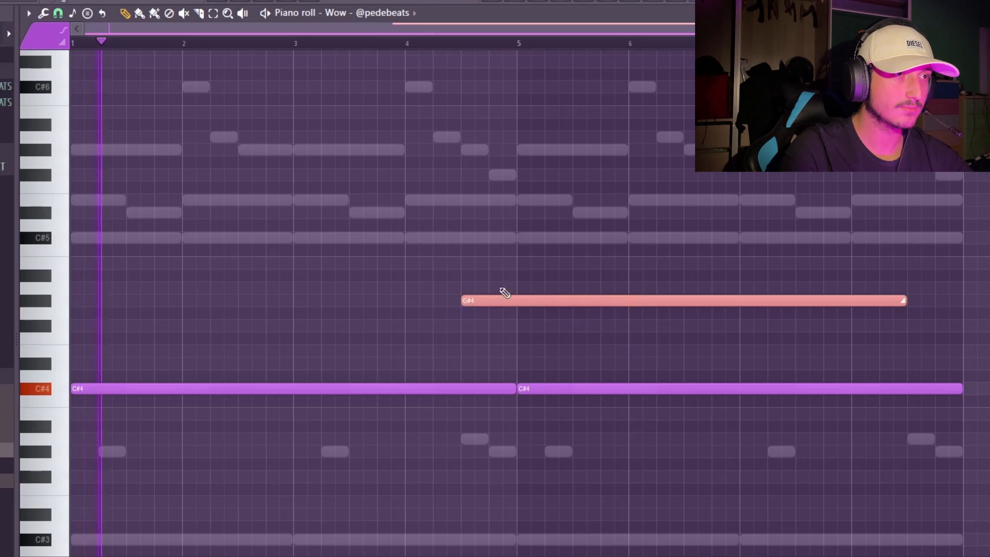
click(495, 292)
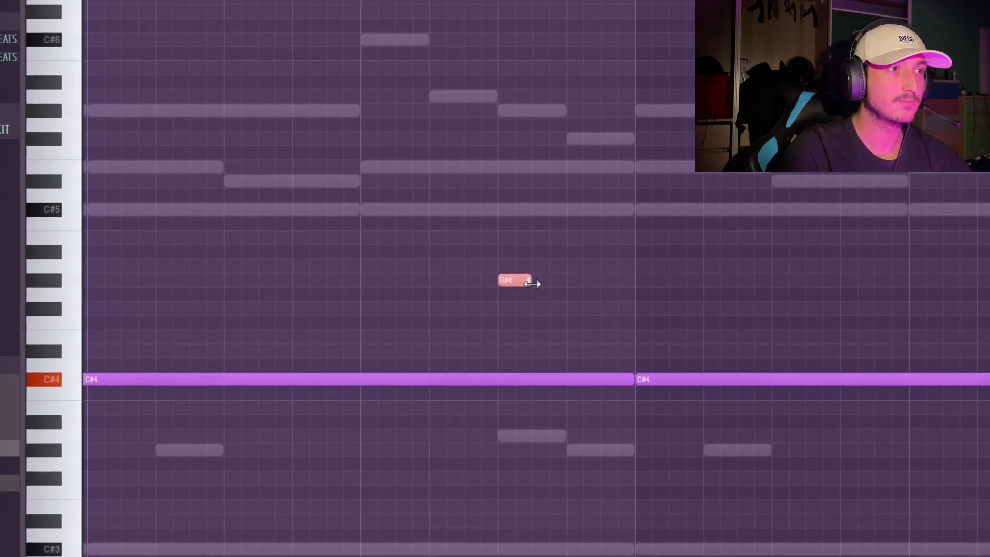
drag(512, 294, 492, 297)
scroll(531, 328, down, 3)
scroll(527, 275, up, 3)
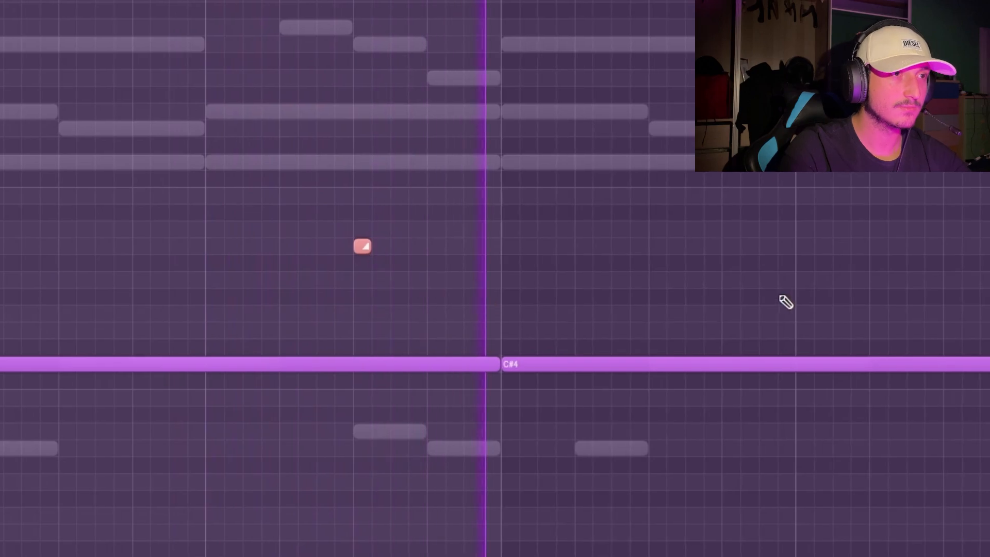
scroll(787, 315, down, 3)
scroll(799, 331, up, 2)
scroll(709, 242, up, 1)
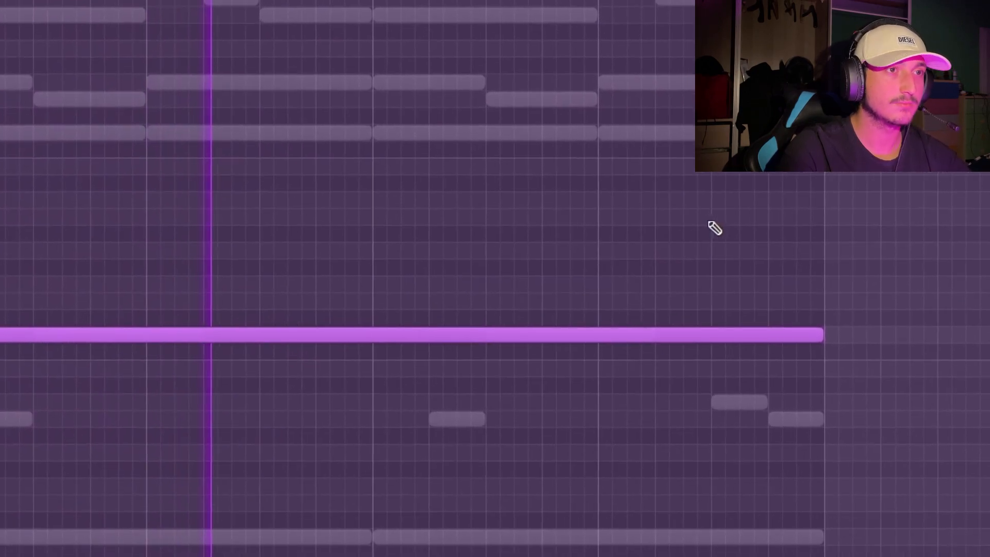
scroll(637, 223, up, 3)
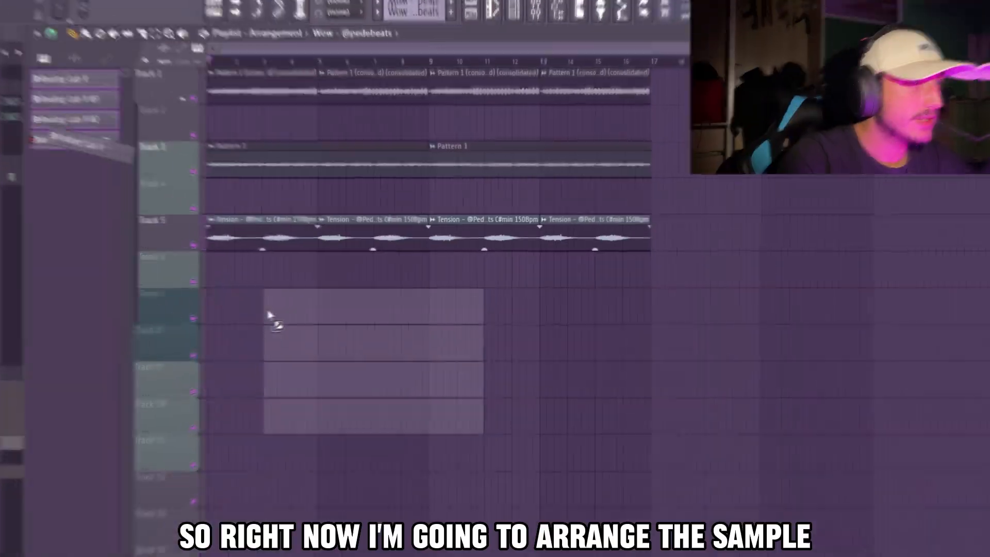
drag(270, 320, 206, 272)
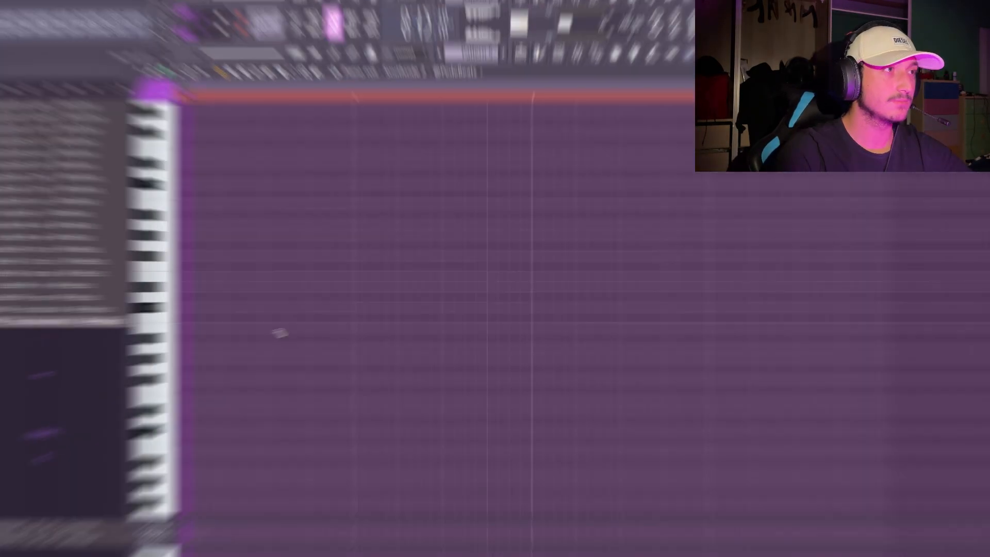
- Place C5 hits for Southside 2 on the third beat of each bar up to bar 5, plus an extra hit early in bar 4
click(384, 318)
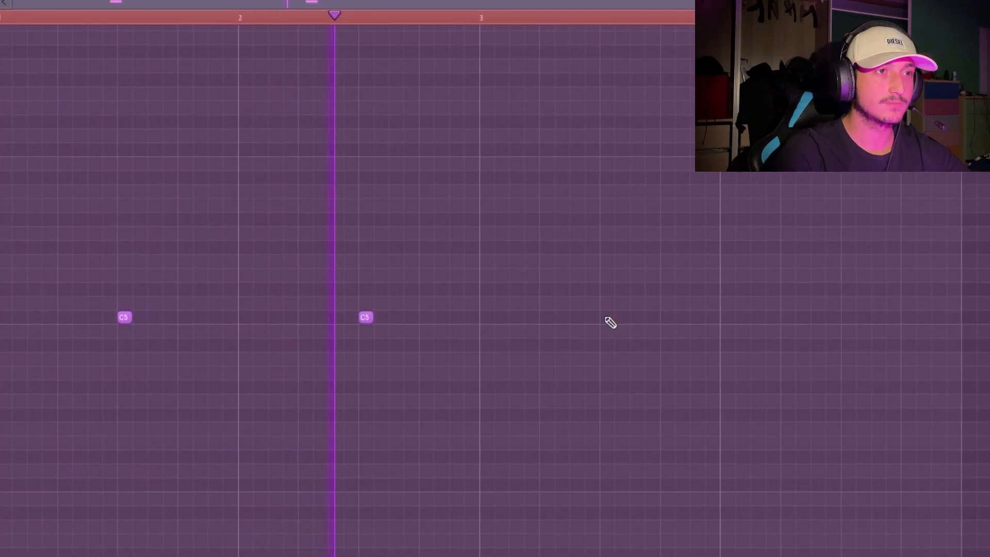
click(623, 320)
click(771, 320)
click(831, 319)
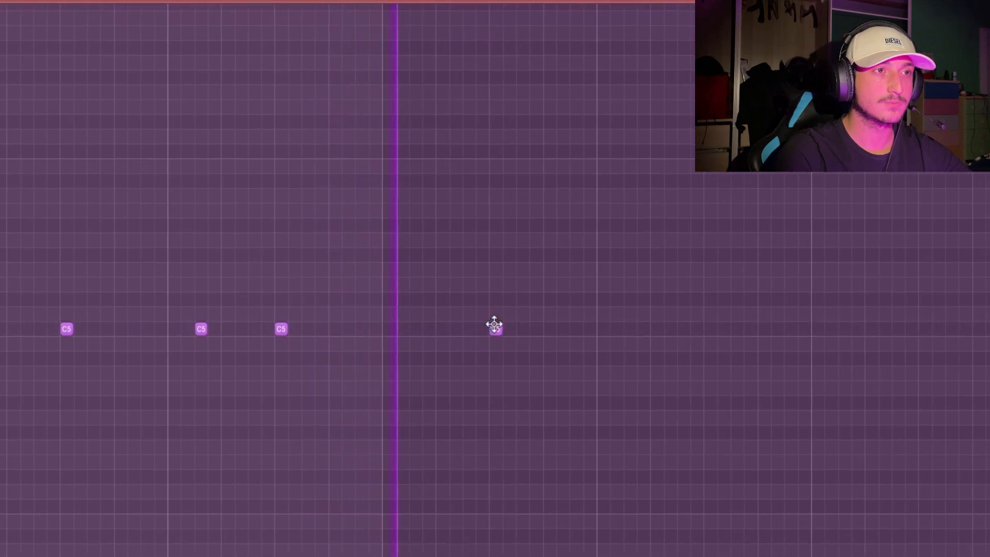
click(507, 329)
- Add C5 hits on the third beat of bars 6 to 8, with extra hits early in bar 8 and on its fourth beat
click(678, 328)
drag(691, 328, 248, 306)
click(403, 308)
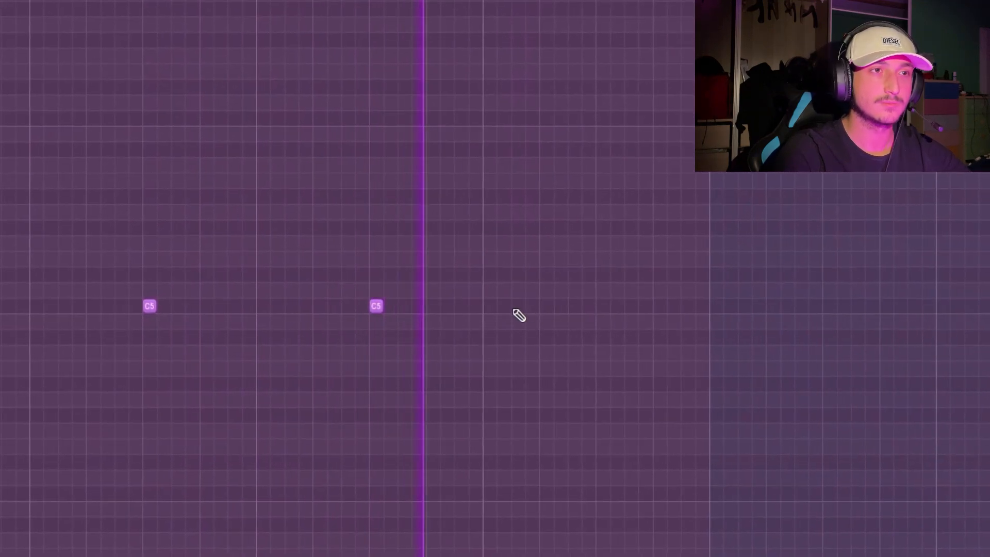
click(537, 310)
click(621, 310)
click(671, 309)
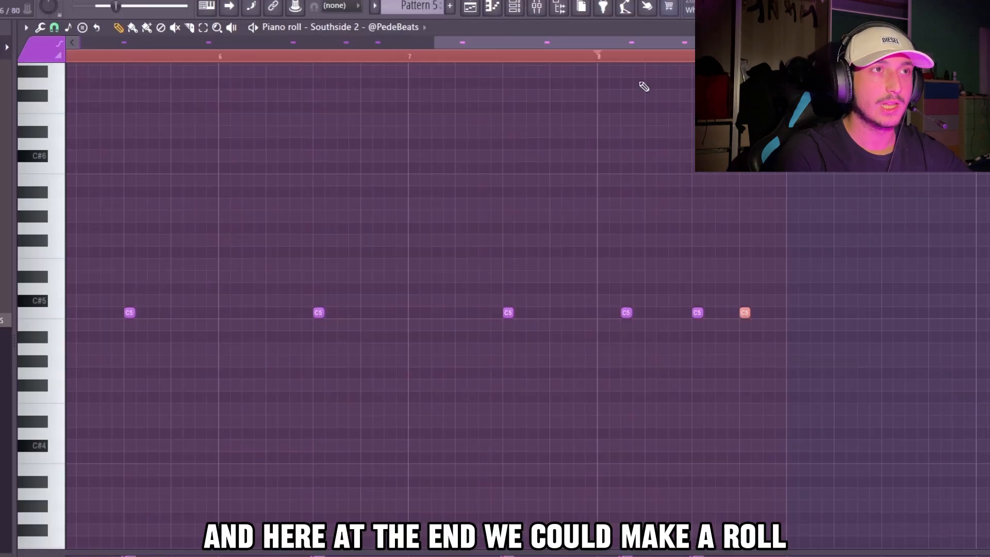
- Build a roll of short C5 hits across the third and fourth beats of bar 8 for Southside 2
click(543, 314)
click(572, 313)
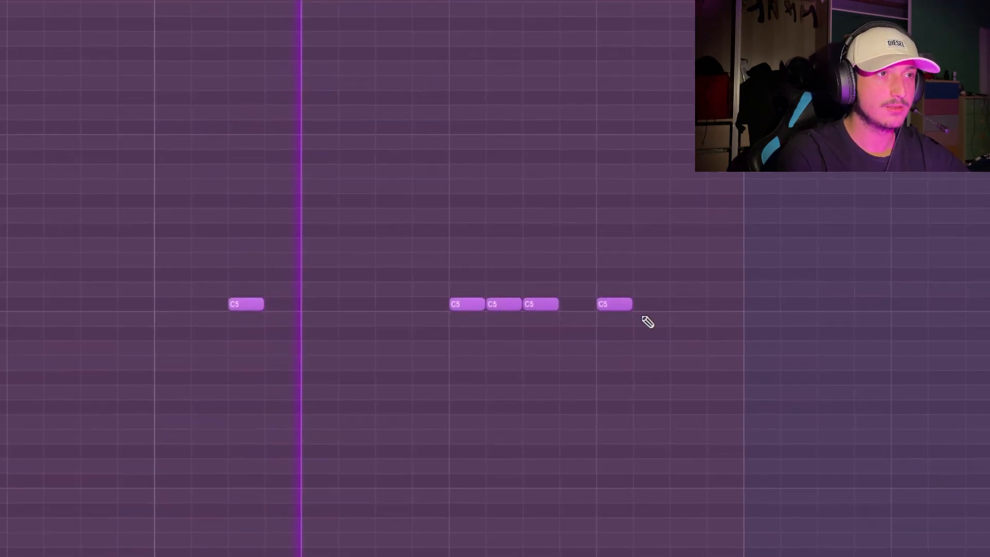
click(691, 313)
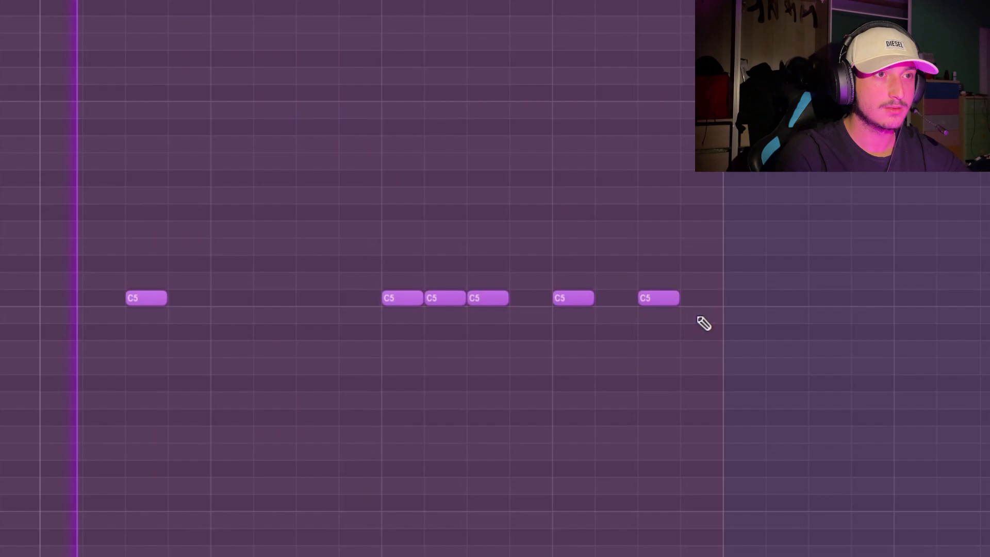
drag(698, 317, 566, 273)
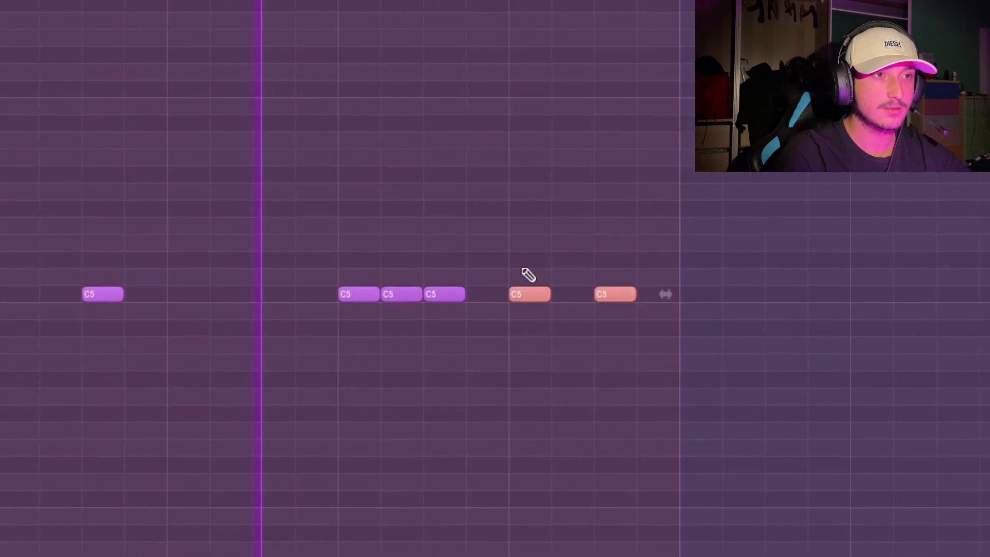
- Load the Hard 4 hi-hat sample in place of the Subtle sample on mixer track 14
drag(222, 248, 345, 198)
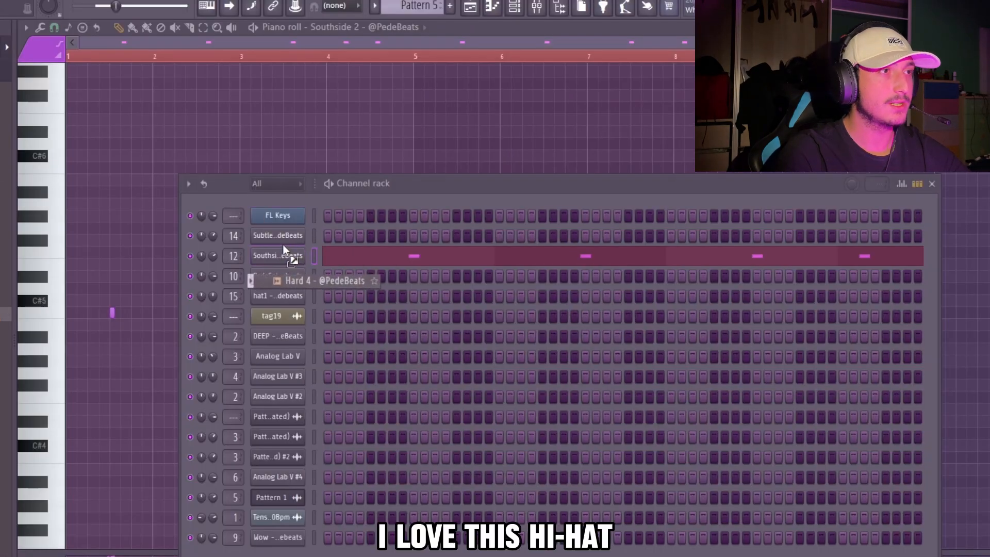
drag(282, 245, 284, 253)
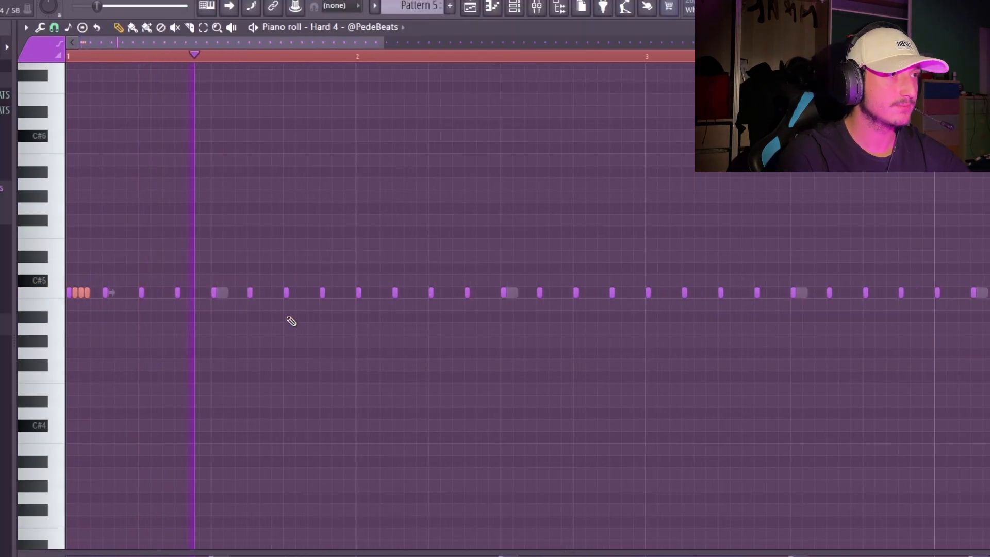
- Add a descending Hard 4 roll from A4 to F#4 leading into the third beat of bar 1, followed by another F#4 hit half a beat on
click(257, 325)
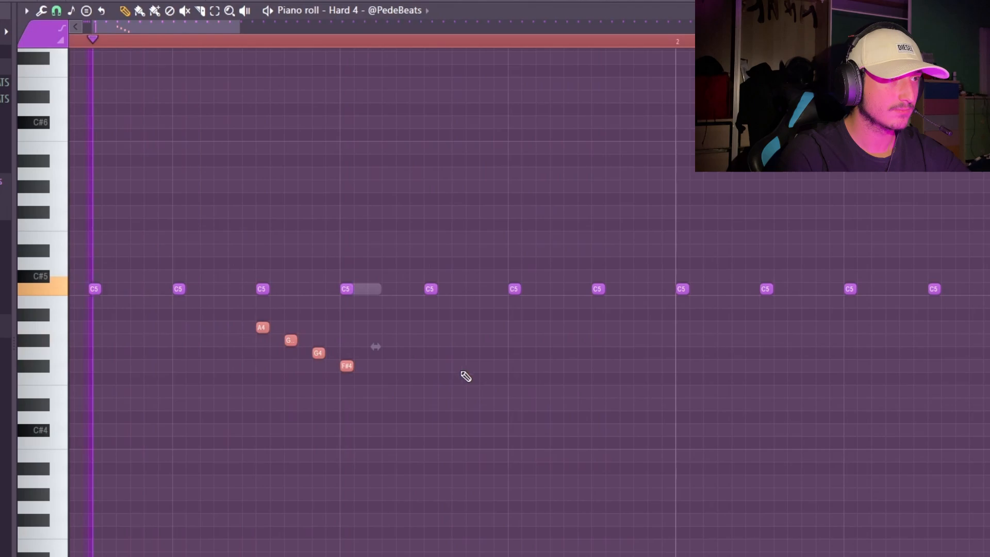
click(436, 364)
drag(485, 375, 456, 374)
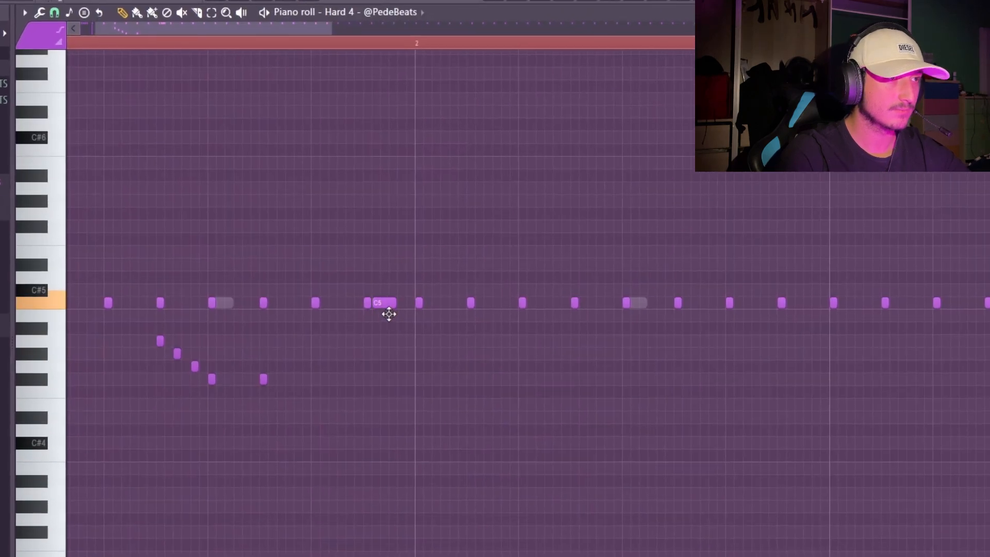
drag(389, 314, 467, 313)
right_click(460, 323)
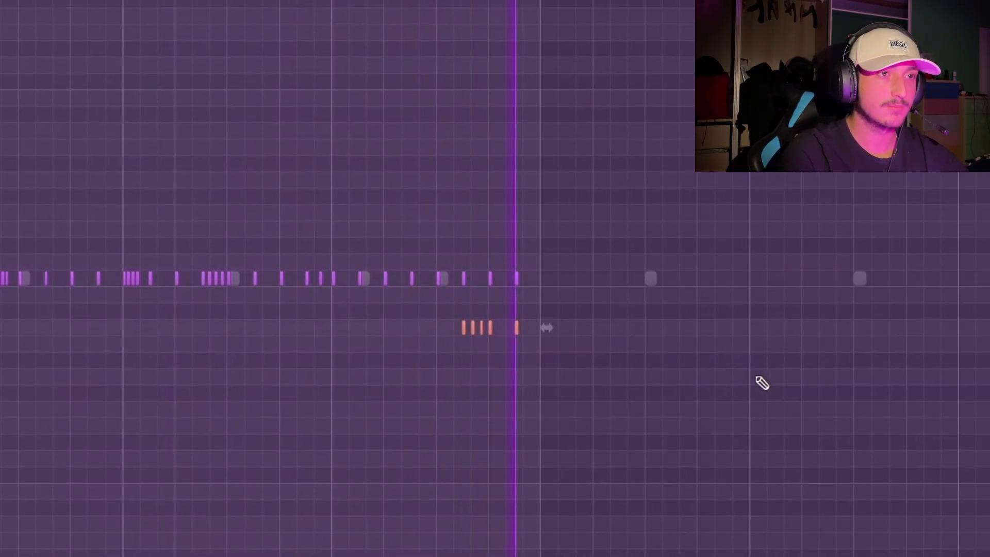
- Select all the Hard 4 hi-hat notes and randomize their panning
scroll(493, 358, down, 3)
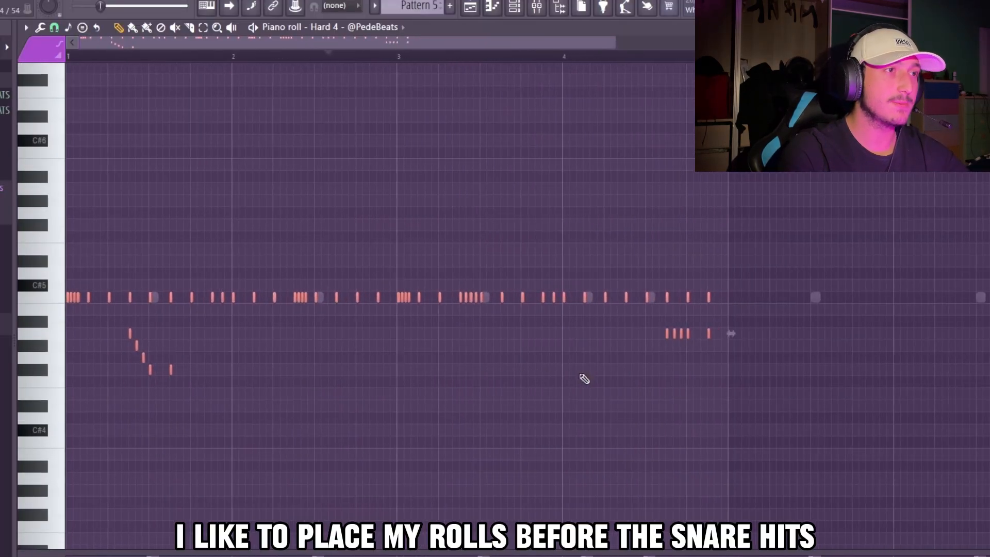
drag(872, 395, 169, 287)
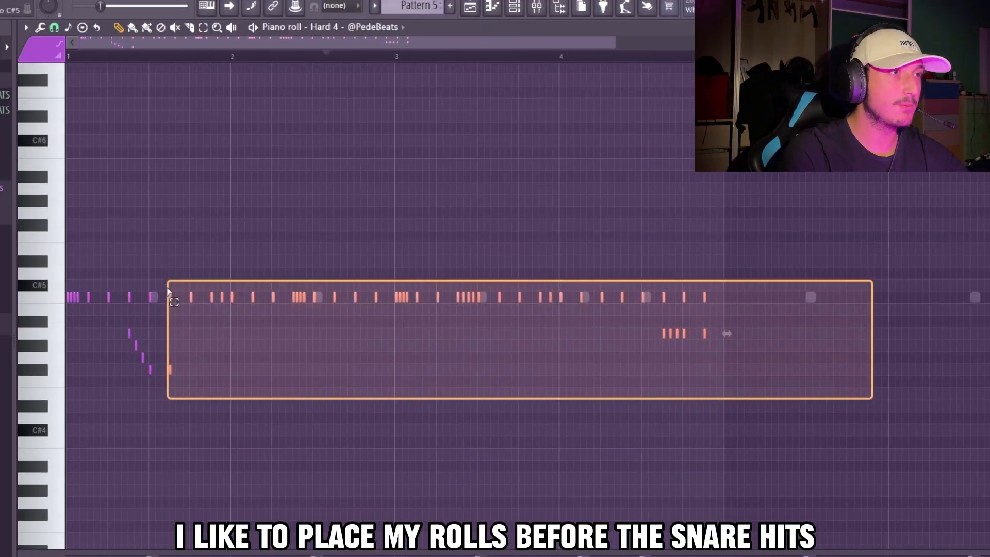
drag(984, 418, 589, 379)
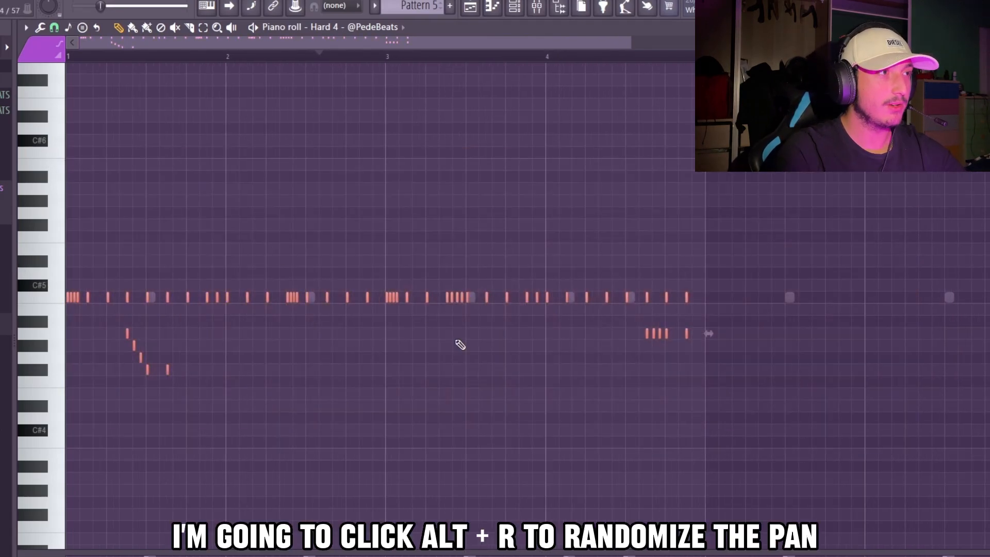
key(alt+r)
click(572, 488)
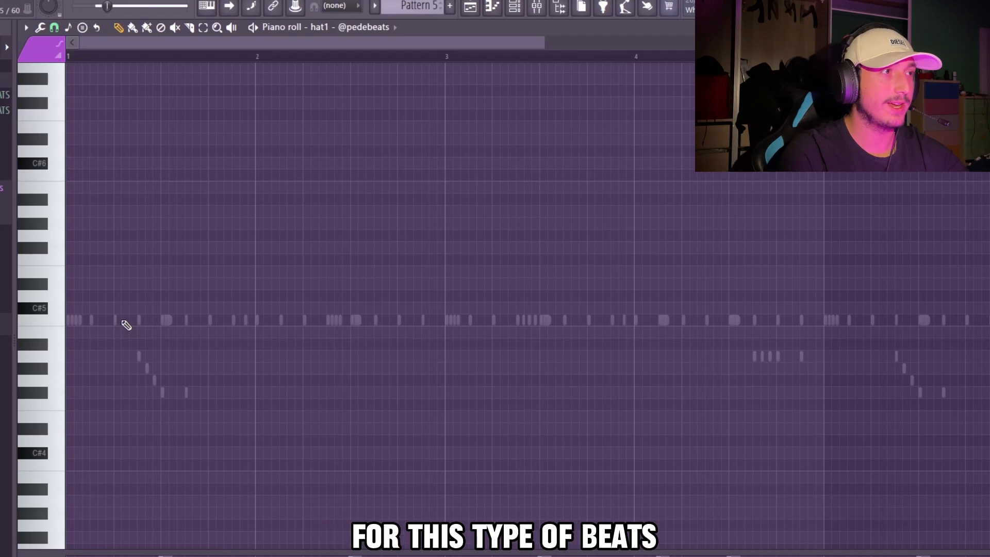
- Place one-beat C5 notes for hat1 on the second beat of bars 2 and 4, and duplicate them into bars 5 to 8
click(308, 320)
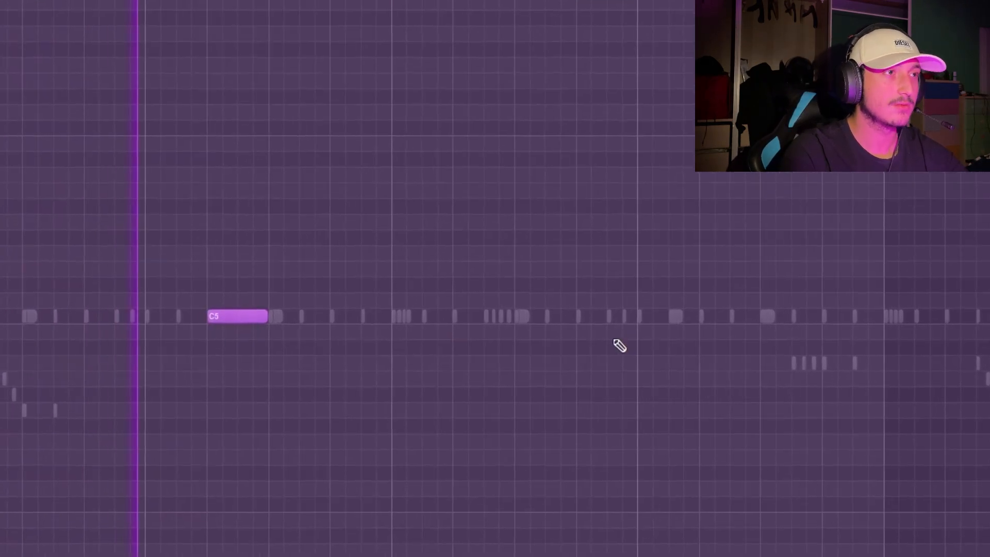
click(690, 314)
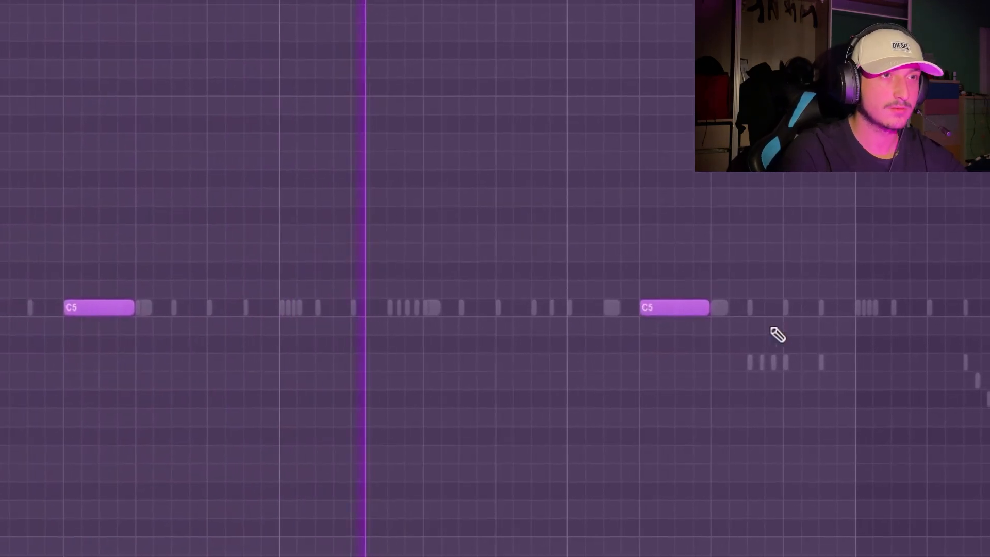
scroll(799, 336, down, 2)
key(ctrl+a)
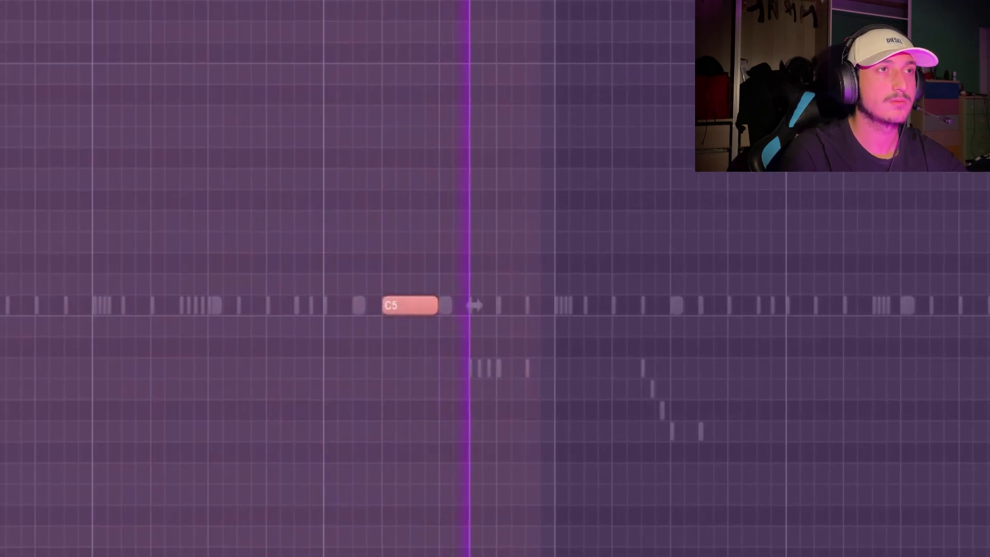
key(ctrl+b)
key(ctrl+d)
scroll(825, 304, up, 2)
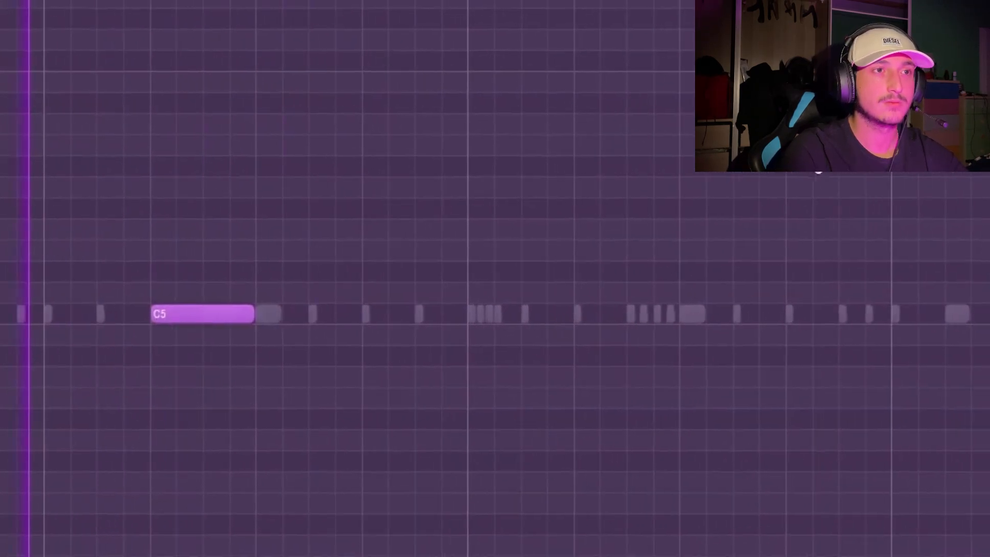
- Add another one-beat C5 note for hat1 near the end of bar 8 and adjust its position
click(784, 304)
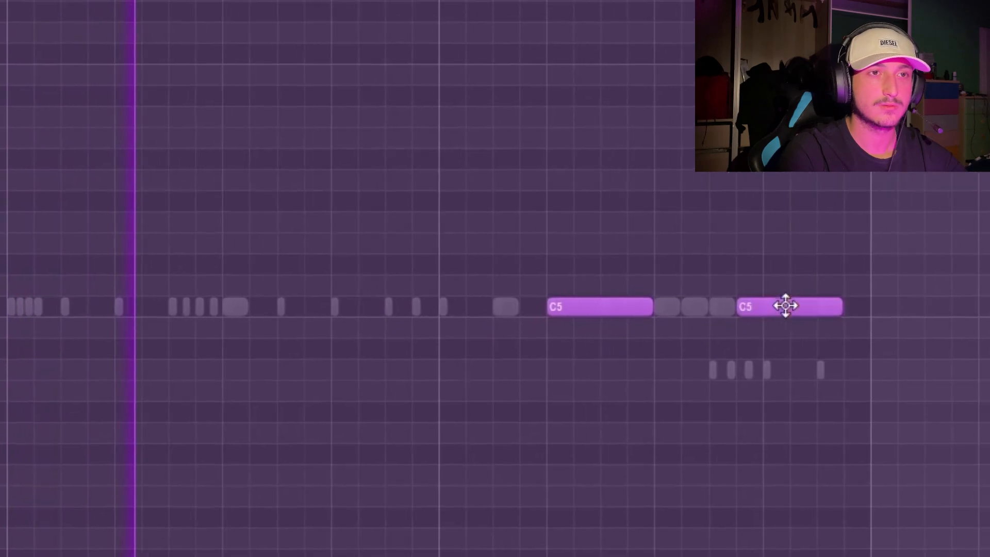
drag(784, 304, 738, 316)
drag(603, 313, 596, 305)
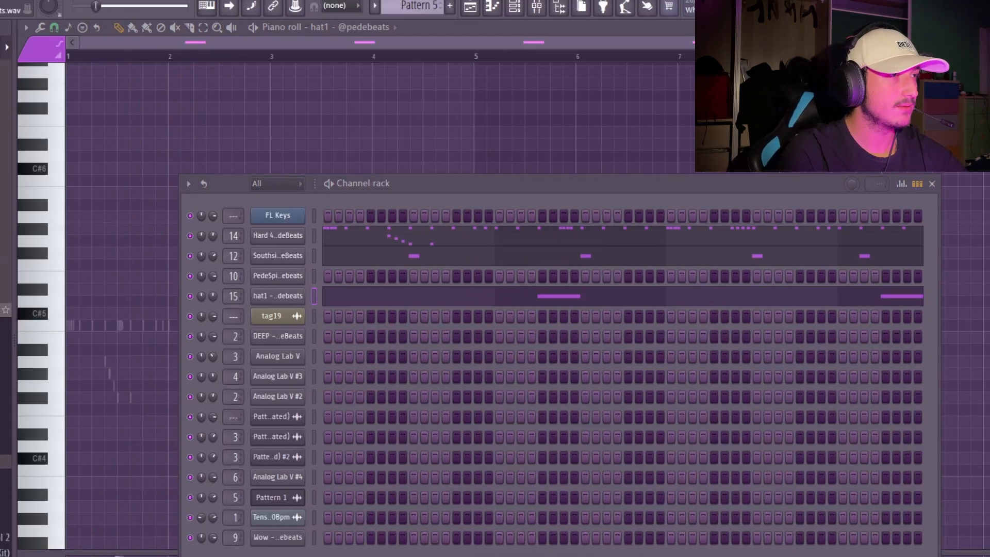
- Load the Tubular 4 sample into the channel rack and place C#5 notes at bars 1 and 5 and a G#5 note at bar 8
drag(5, 462, 297, 311)
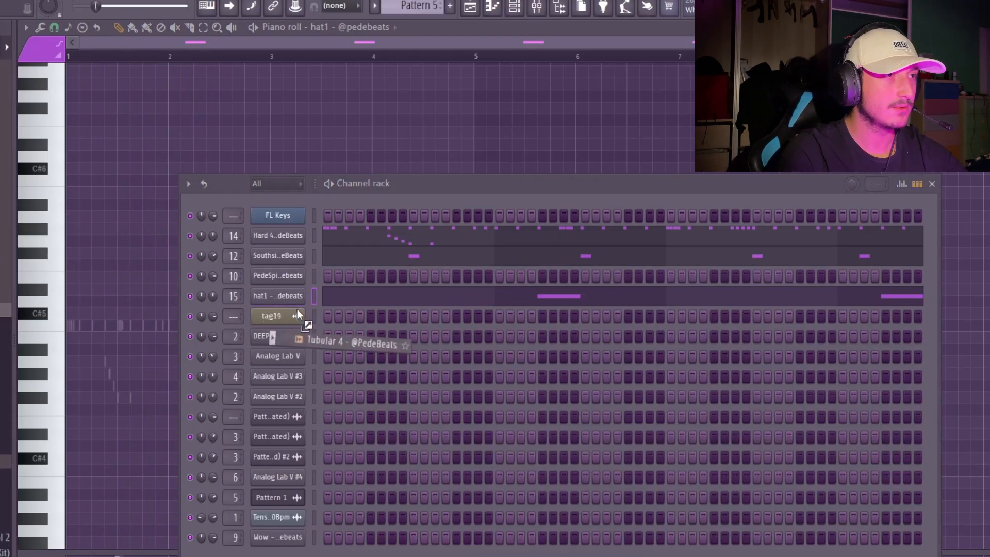
drag(297, 310, 281, 332)
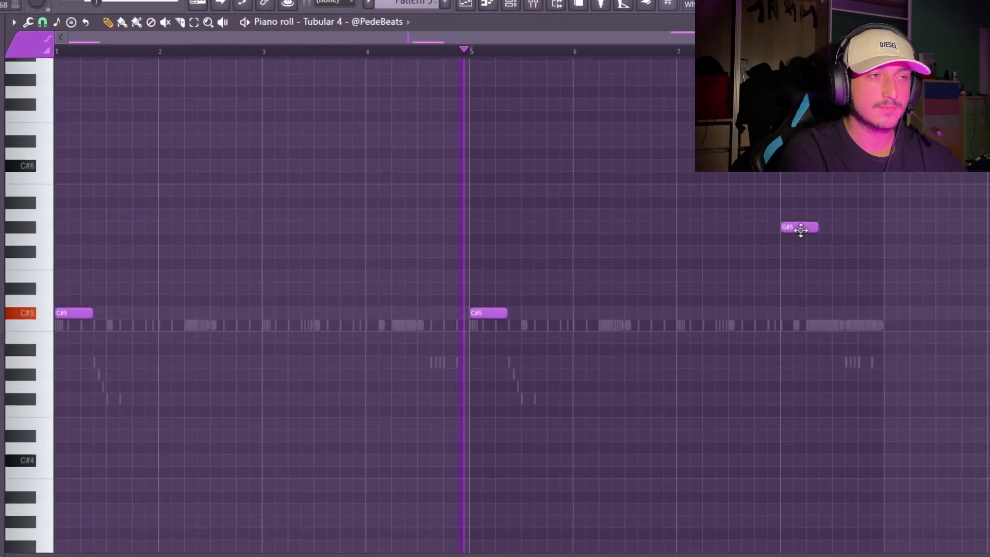
drag(776, 194, 808, 194)
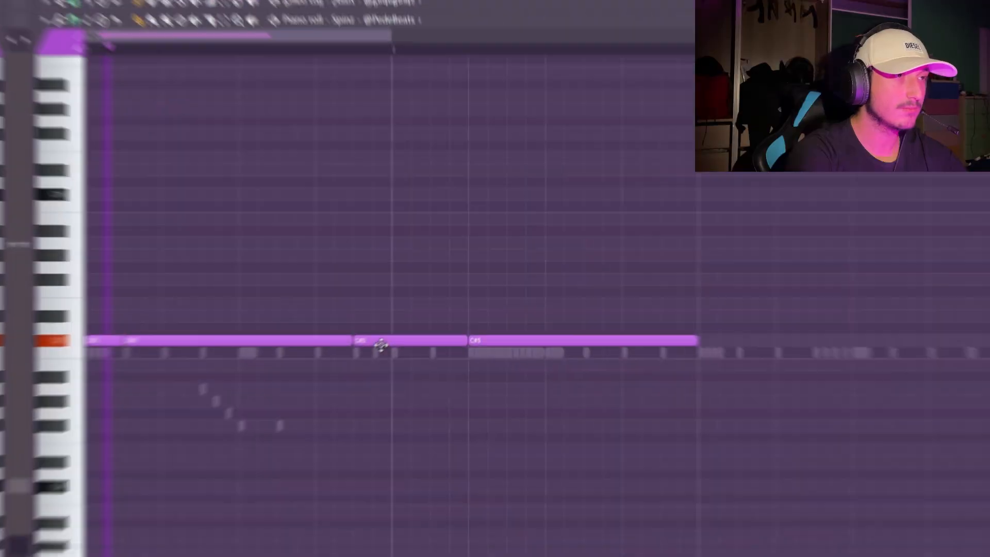
- Duplicate the two-bar C#5 sequence of the Spinz channel into bars 3 and 4
key(ctrl+a)
key(ctrl+b)
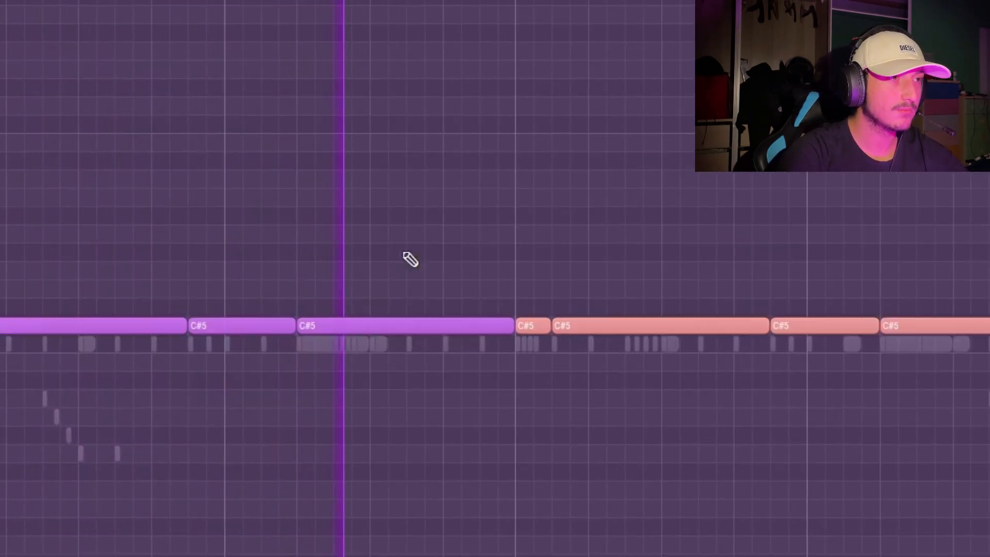
click(771, 448)
right_click(770, 447)
- Shorten the Spinz C#5 note crossing into bar 4, add a short C#5 hit after it that leaves a gap, and play back the change
drag(715, 329, 660, 333)
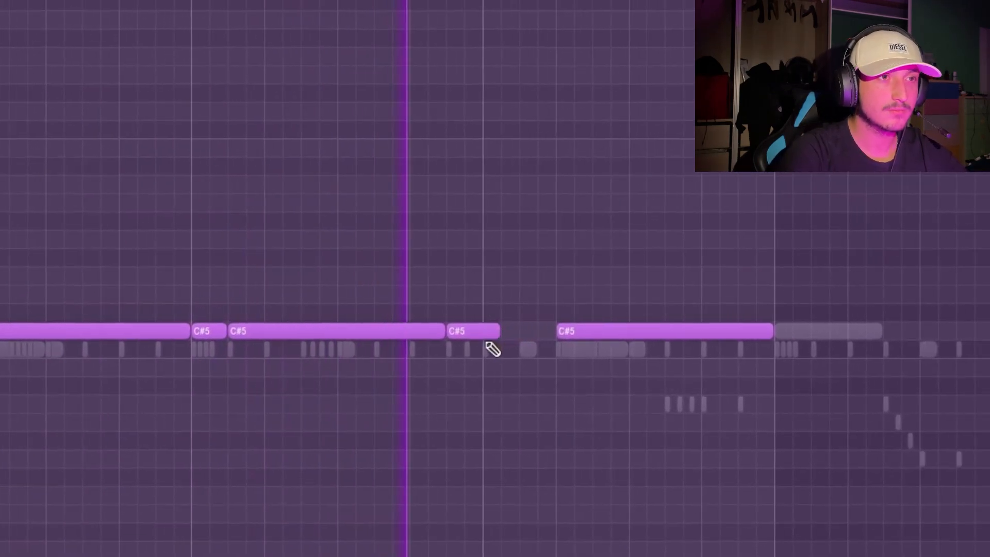
click(681, 331)
key(space)
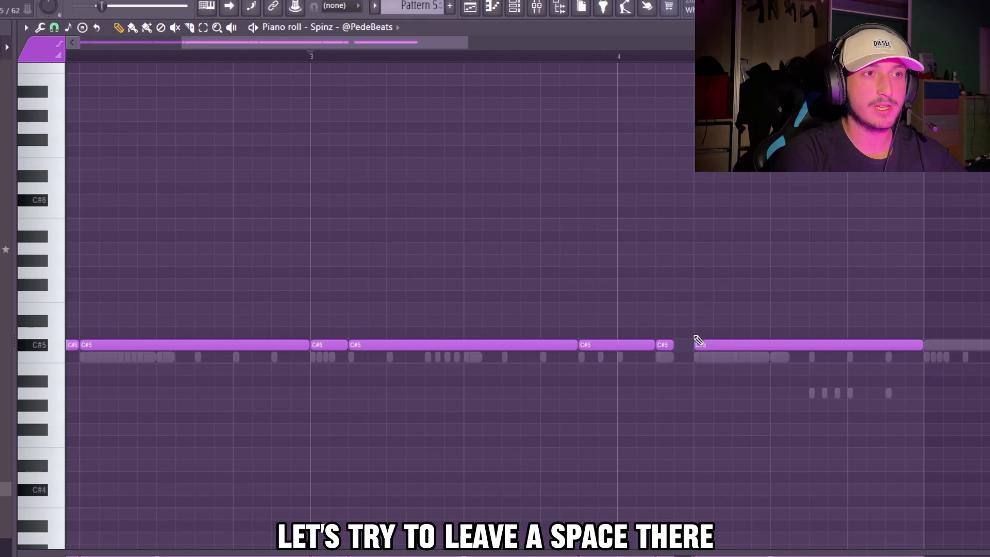
key(space)
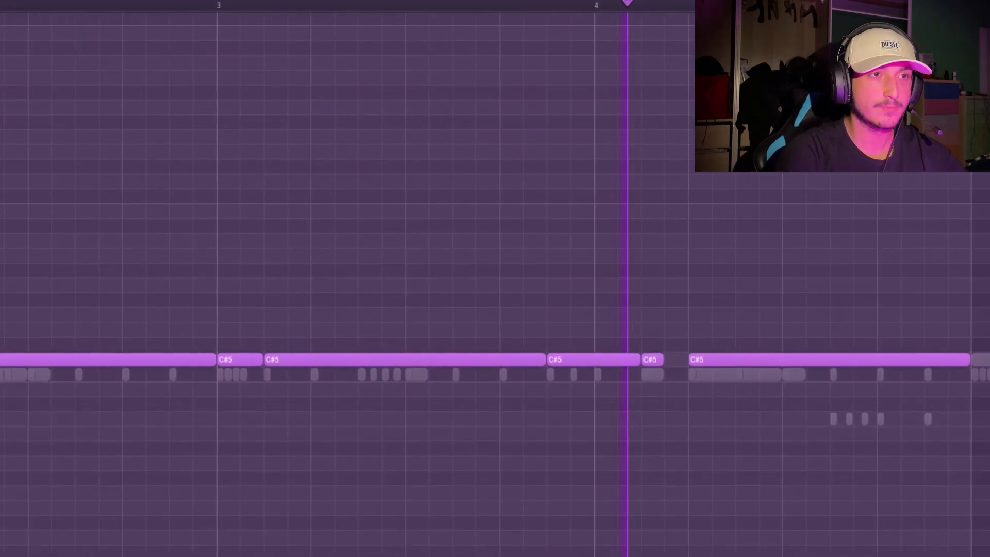